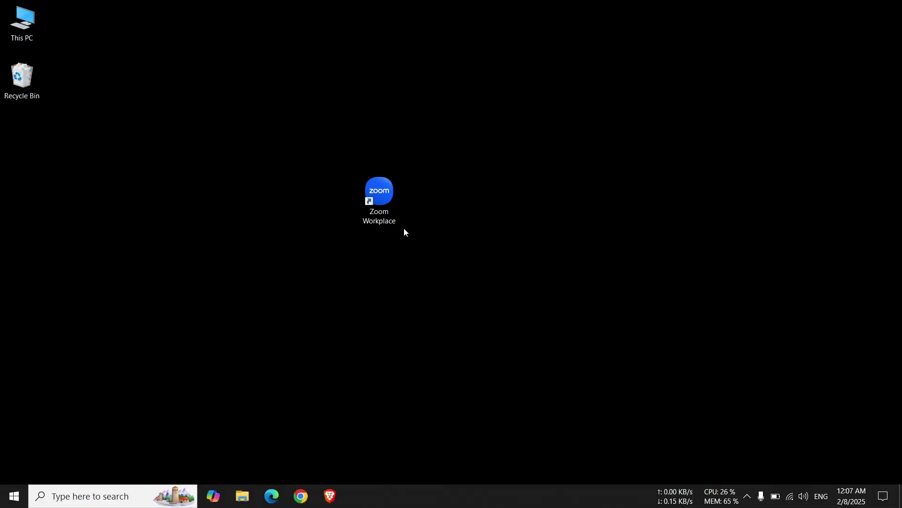
Run 'regedit' from the Start menu's Run dialog to launch Registry Editor
{"action": "right_click", "coordinate": [20, 495]}
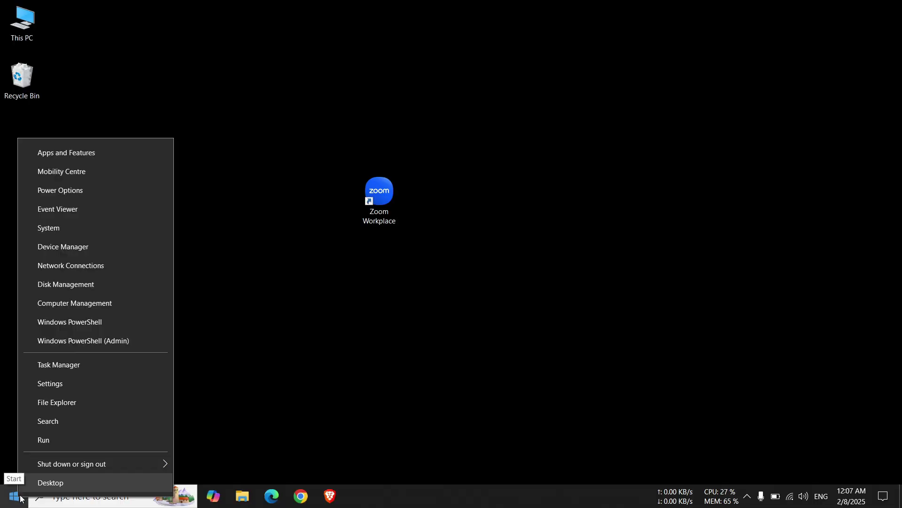
{"action": "left_click", "coordinate": [47, 439]}
{"action": "key", "text": "BackSpace"}
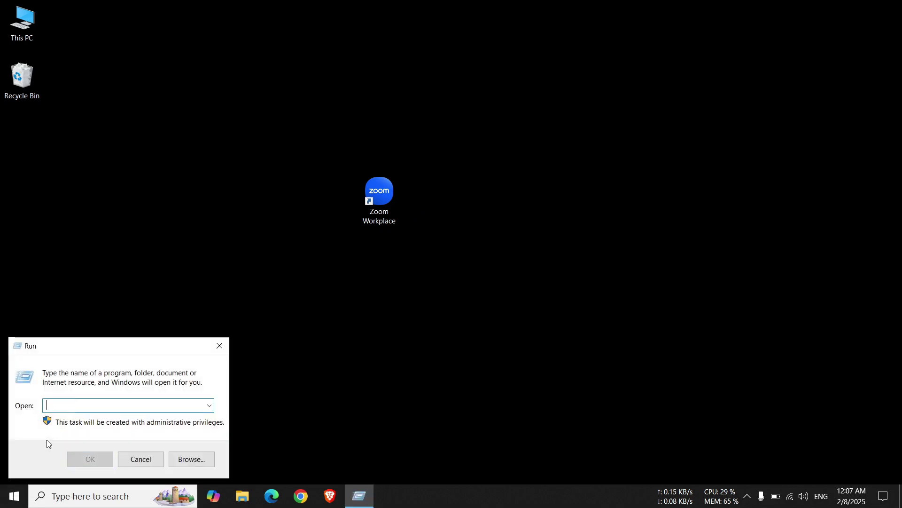
{"action": "type", "text": "regei"}
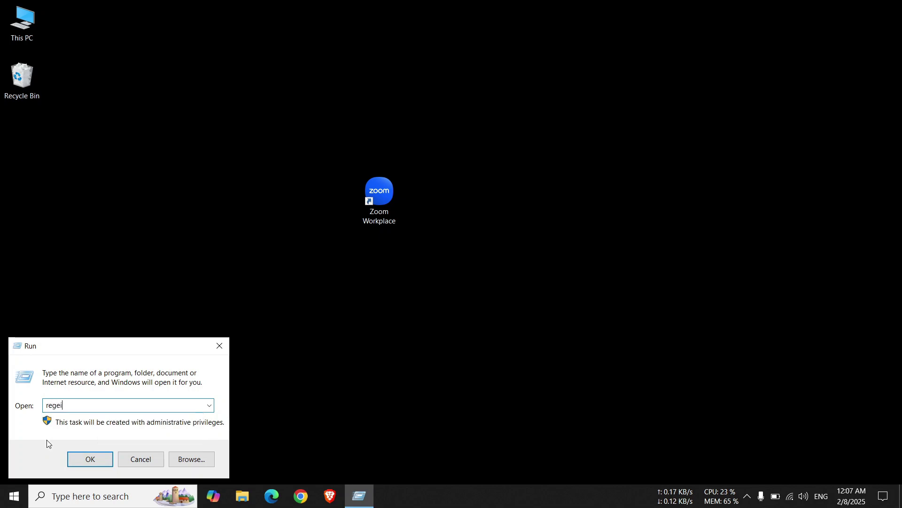
{"action": "key", "text": "BackSpace"}
{"action": "type", "text": "dit"}
{"action": "key", "text": "Return"}
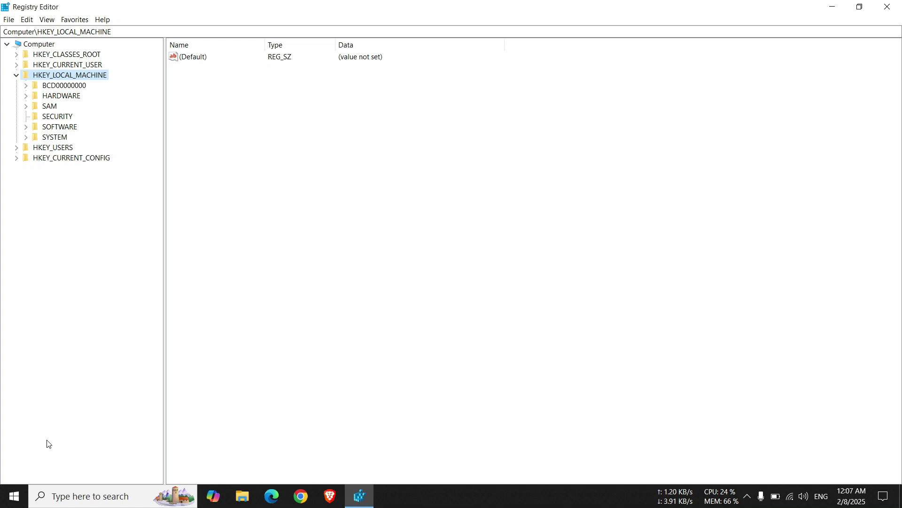
Expand HKEY_LOCAL_MACHINE, then SOFTWARE, then Microsoft in the registry tree
{"action": "left_click", "coordinate": [16, 75]}
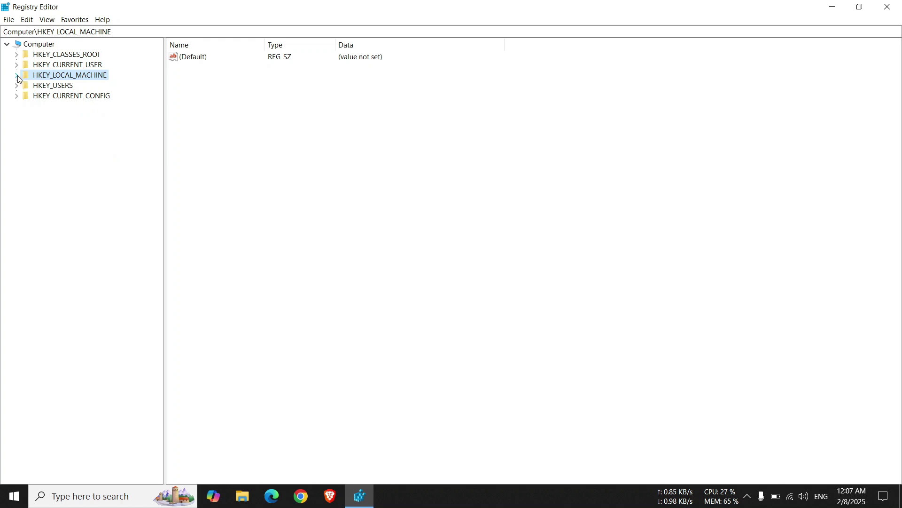
{"action": "left_click", "coordinate": [16, 75]}
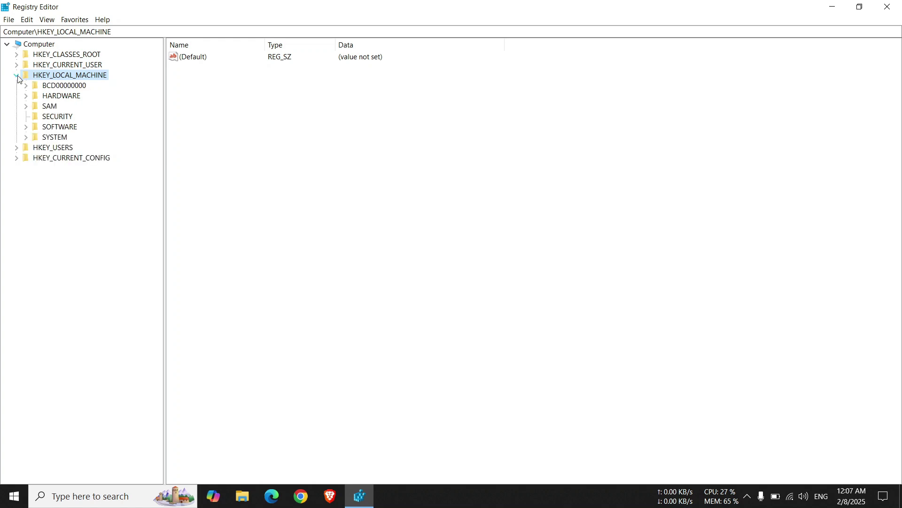
{"action": "left_click", "coordinate": [57, 129]}
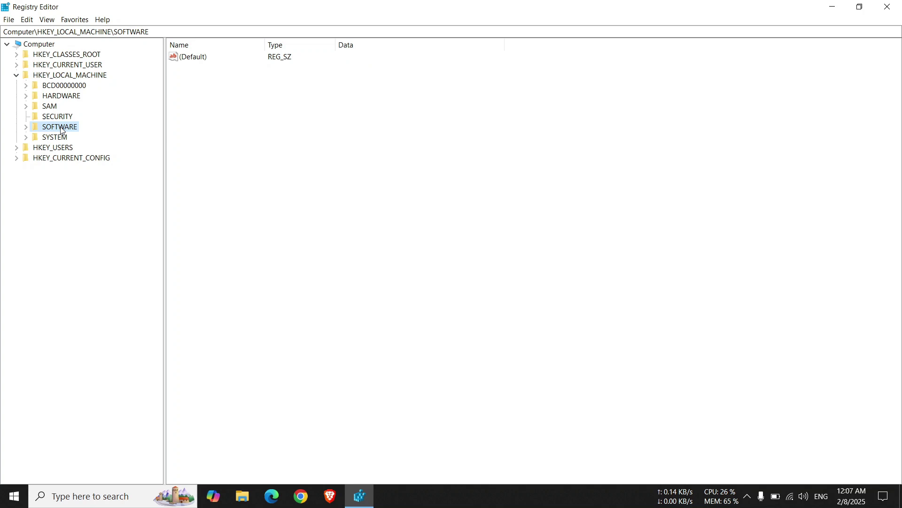
{"action": "left_click", "coordinate": [29, 128]}
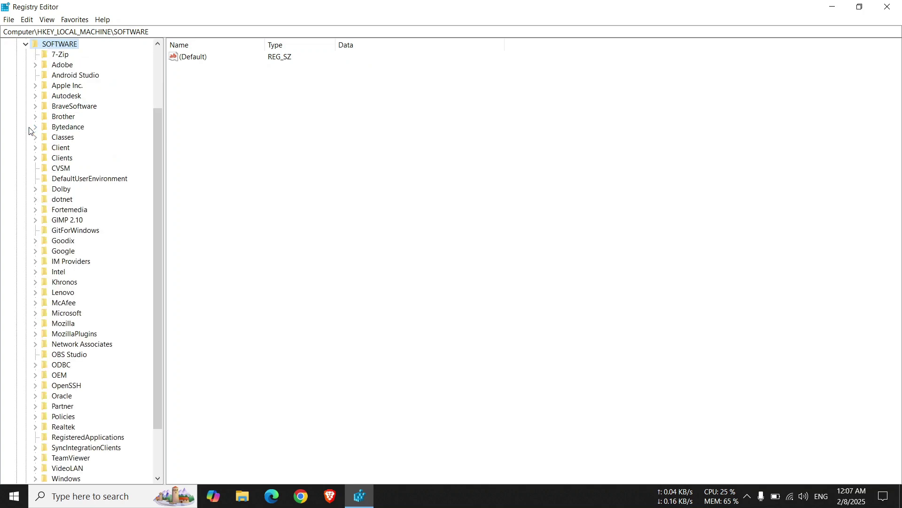
{"action": "scroll", "coordinate": [75, 182], "scroll_direction": "down", "scroll_amount": 2}
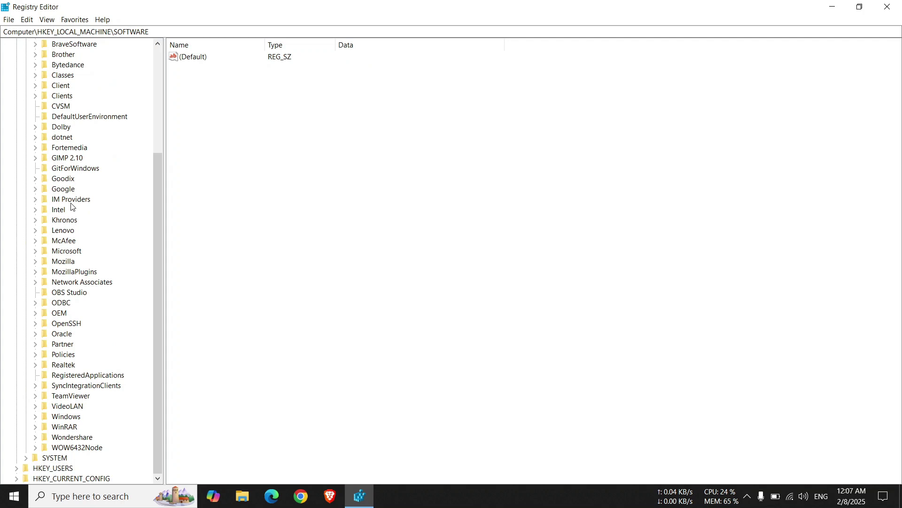
{"action": "left_click", "coordinate": [55, 252]}
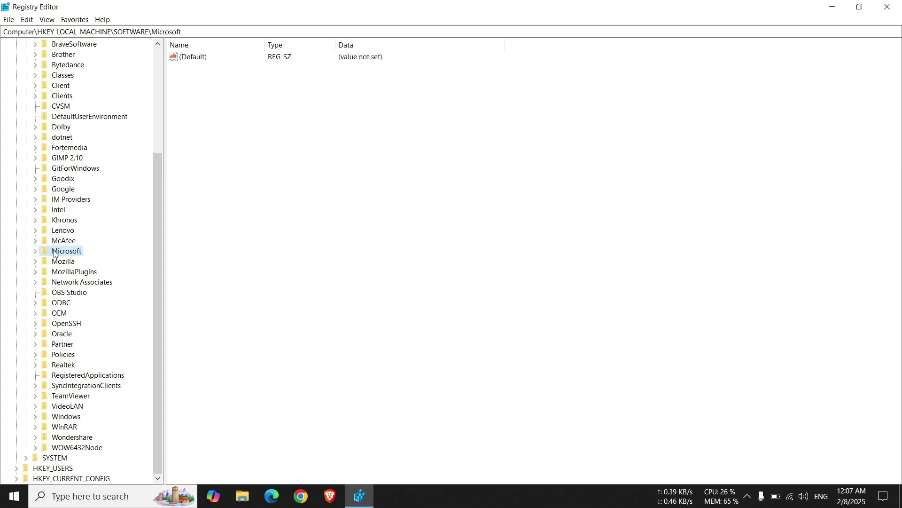
{"action": "left_click", "coordinate": [36, 251]}
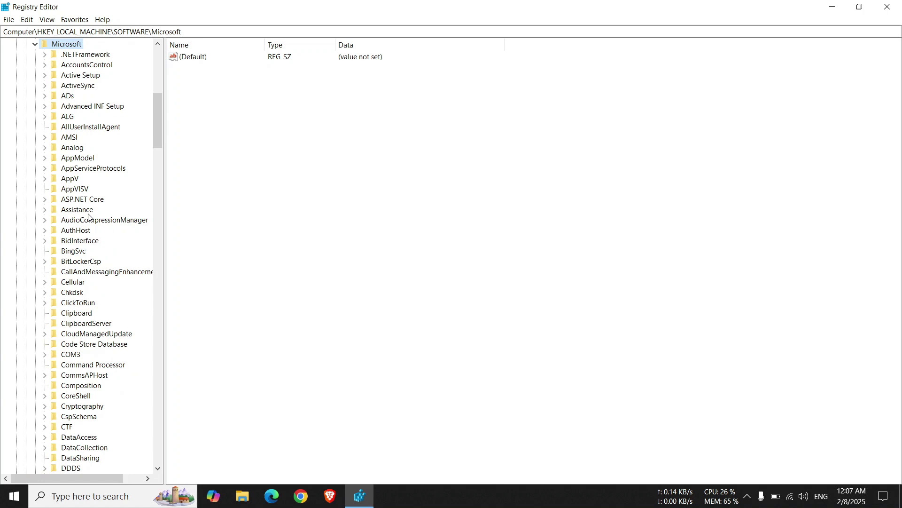
Expand Windows, then CurrentVersion, then select and expand the Explorer key
{"action": "scroll", "coordinate": [113, 258], "scroll_direction": "down", "scroll_amount": 20}
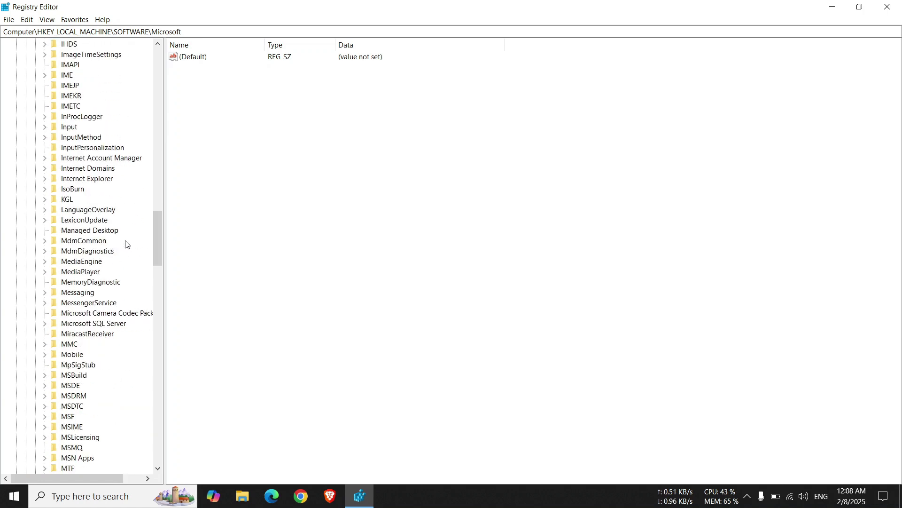
{"action": "left_click_drag", "start_coordinate": [155, 245], "coordinate": [167, 399]}
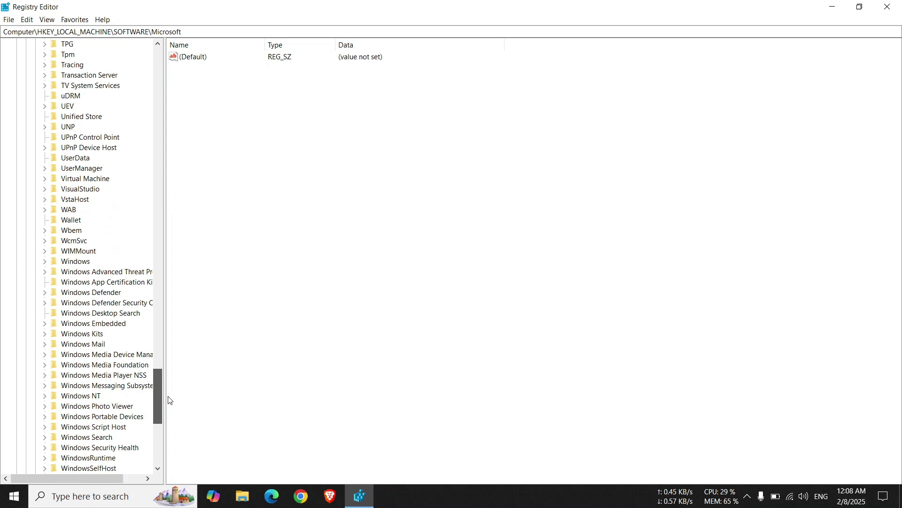
{"action": "left_click", "coordinate": [73, 263]}
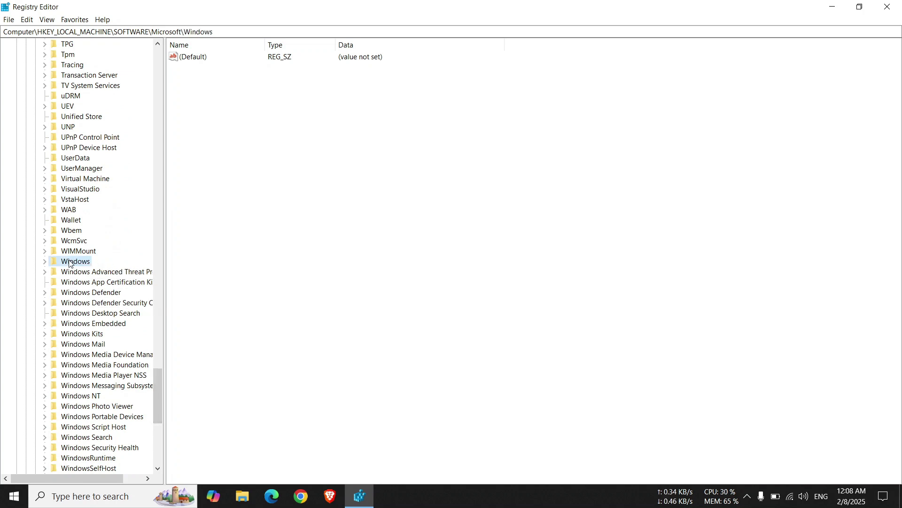
{"action": "left_click", "coordinate": [44, 262]}
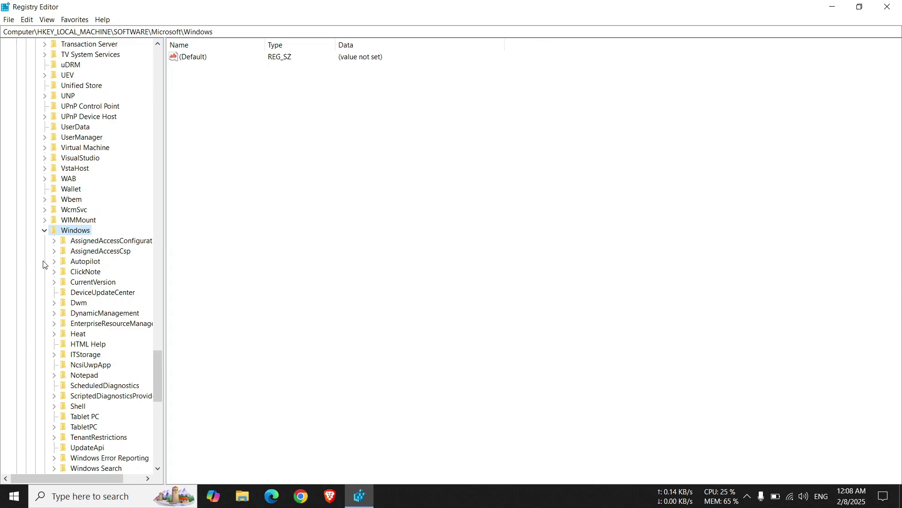
{"action": "left_click", "coordinate": [88, 284]}
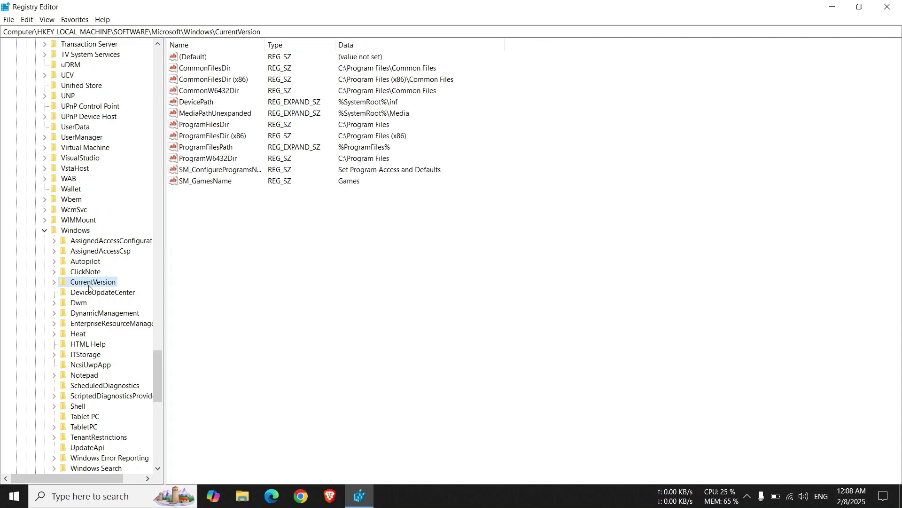
{"action": "left_click", "coordinate": [54, 282]}
{"action": "scroll", "coordinate": [87, 193], "scroll_direction": "down", "scroll_amount": 13}
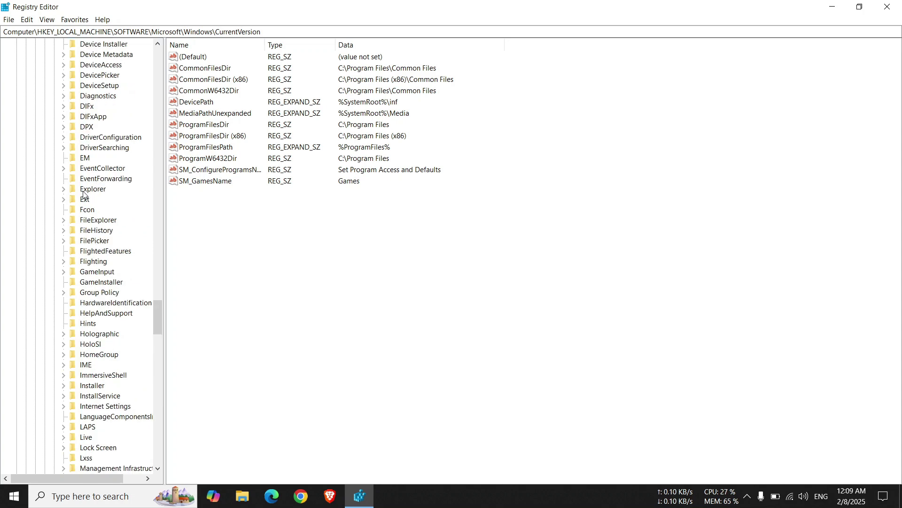
{"action": "left_click", "coordinate": [86, 191]}
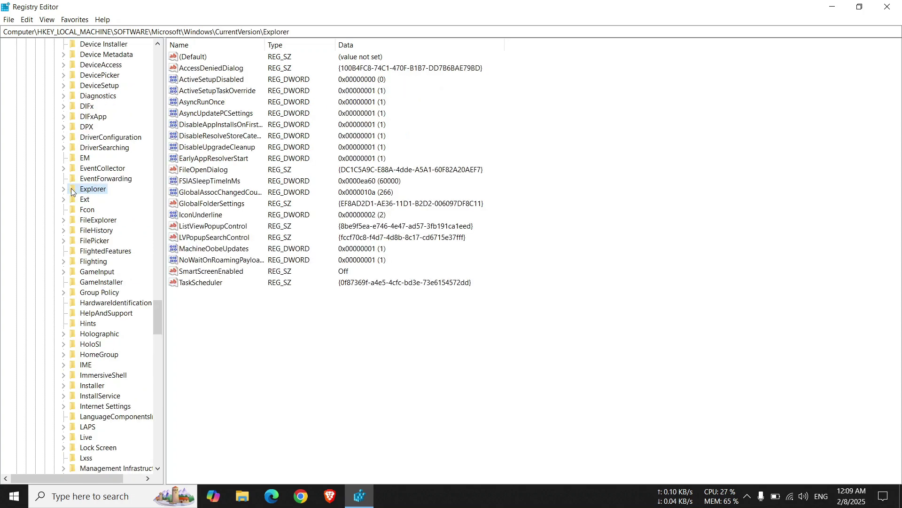
{"action": "left_click", "coordinate": [63, 189]}
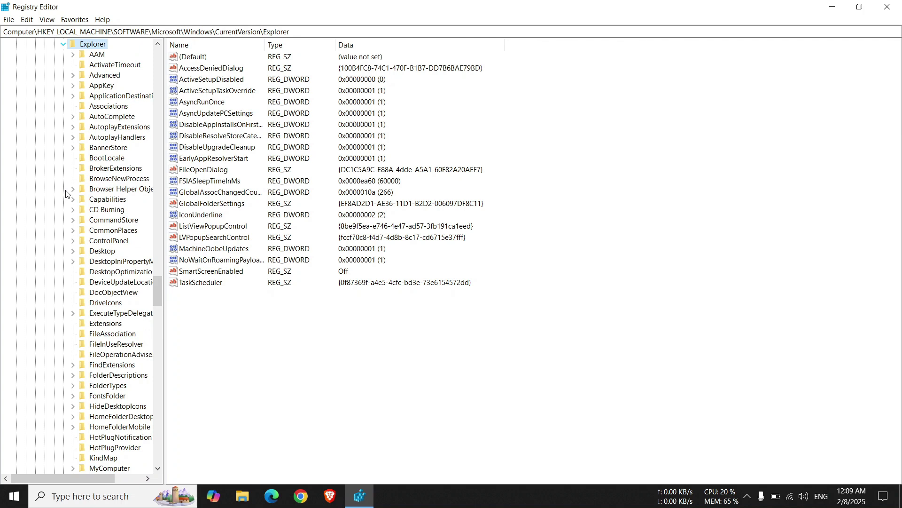
Create a new subkey under the Explorer key
{"action": "right_click", "coordinate": [91, 47]}
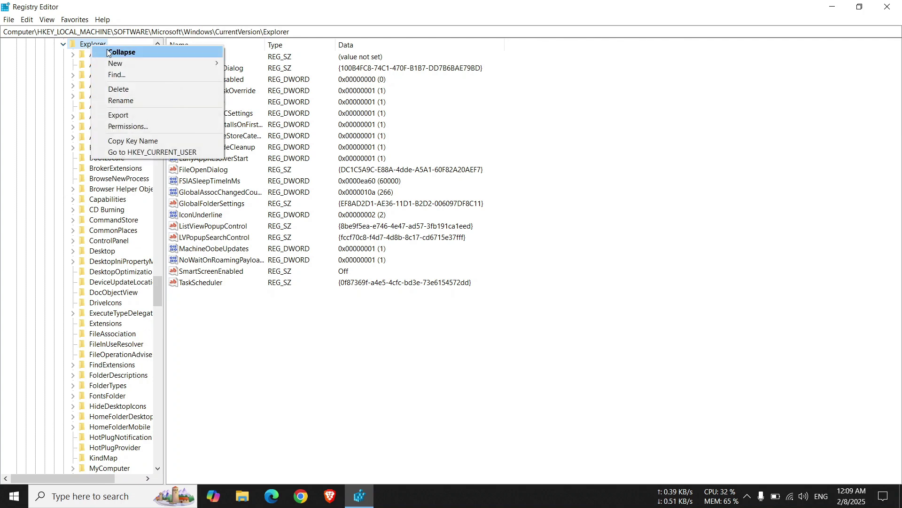
{"action": "mouse_move", "coordinate": [123, 62]}
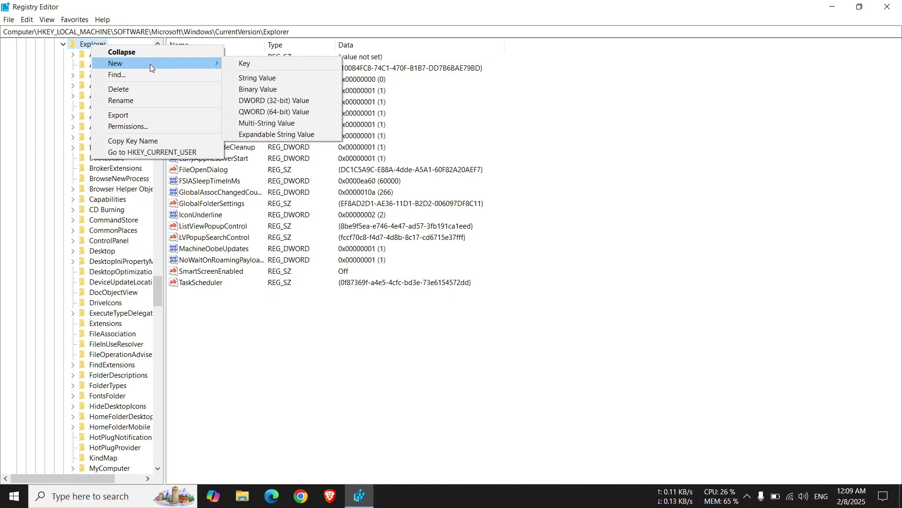
{"action": "left_click", "coordinate": [236, 64]}
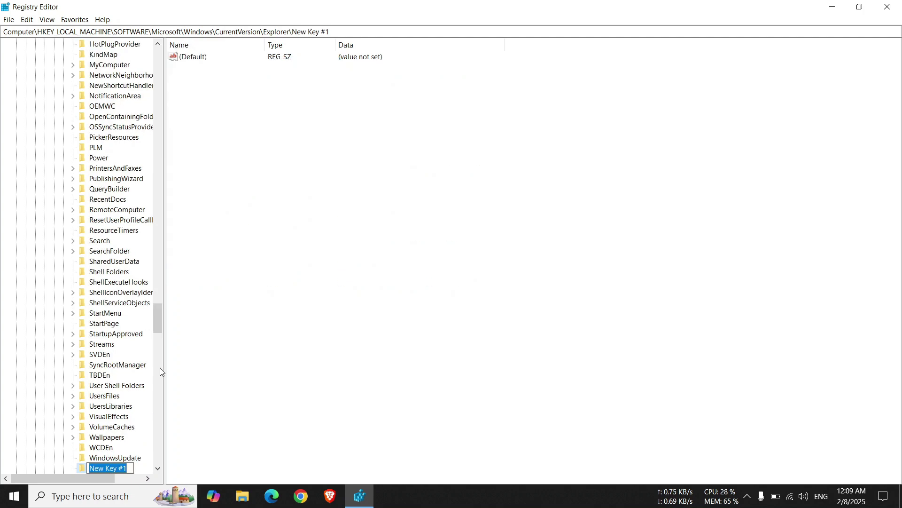
{"action": "scroll", "coordinate": [122, 446], "scroll_direction": "down", "scroll_amount": 2}
Rename the new key to 'Shell Icons'
{"action": "right_click", "coordinate": [113, 408]}
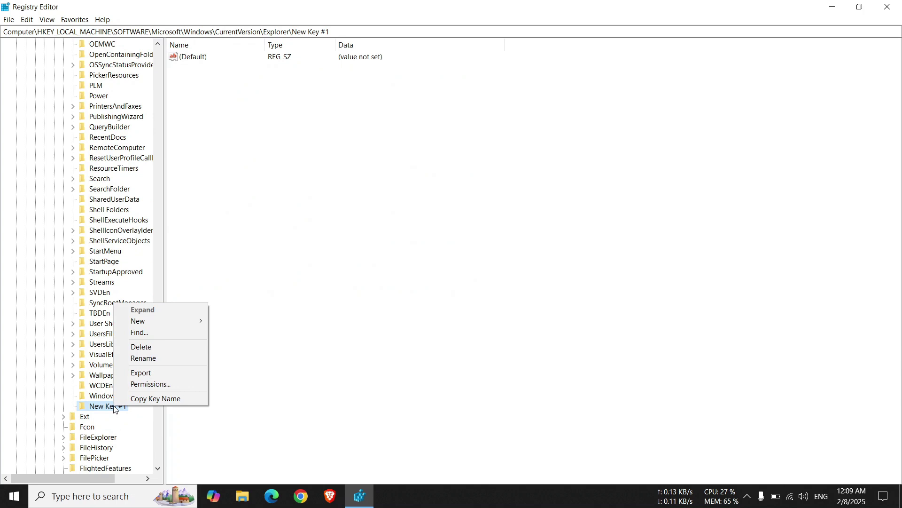
{"action": "left_click", "coordinate": [193, 358]}
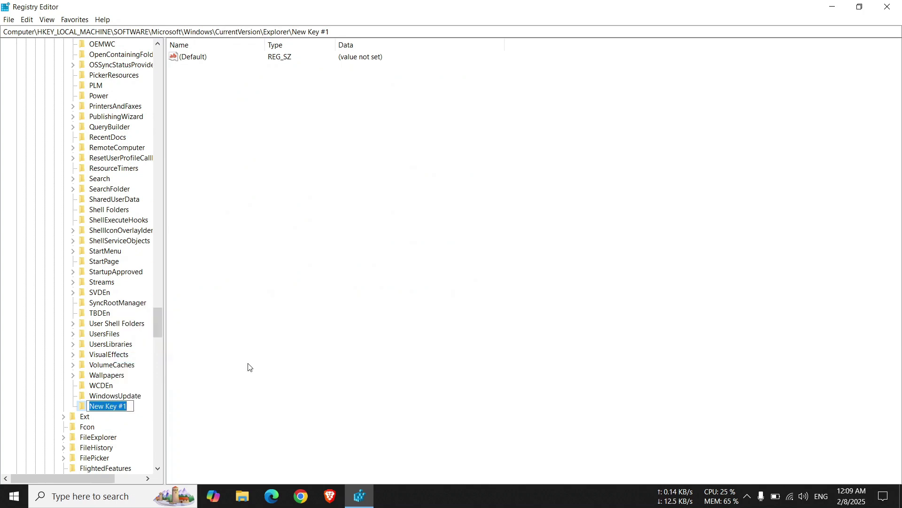
{"action": "type", "text": "She"}
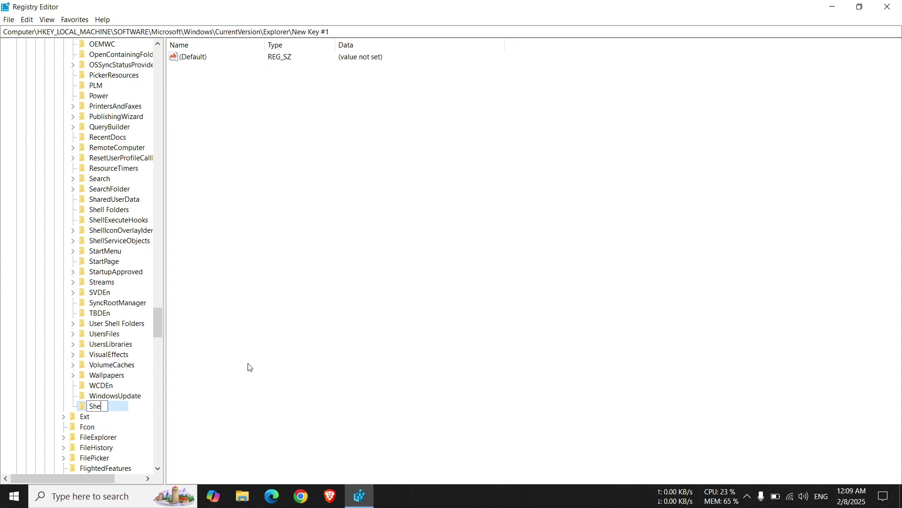
{"action": "type", "text": "ll Icons"}
{"action": "left_click_drag", "start_coordinate": [124, 407], "coordinate": [90, 409]}
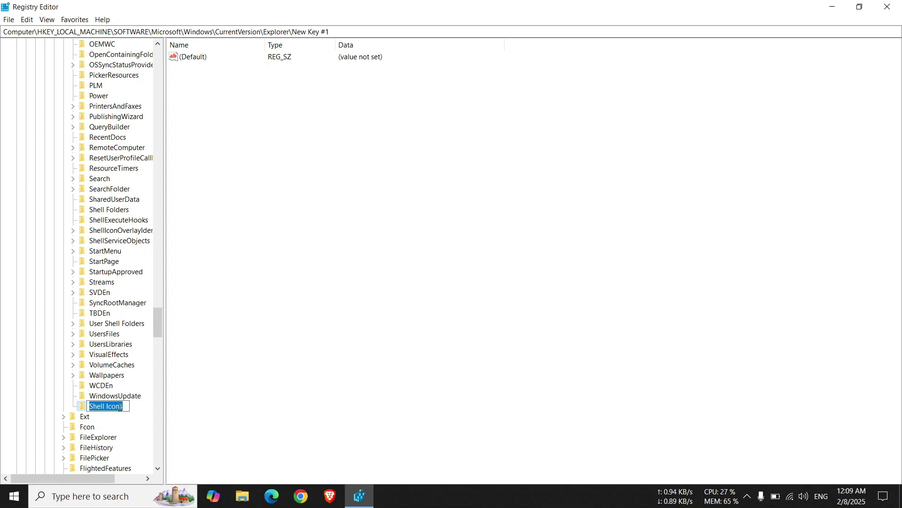
{"action": "key", "text": "Return"}
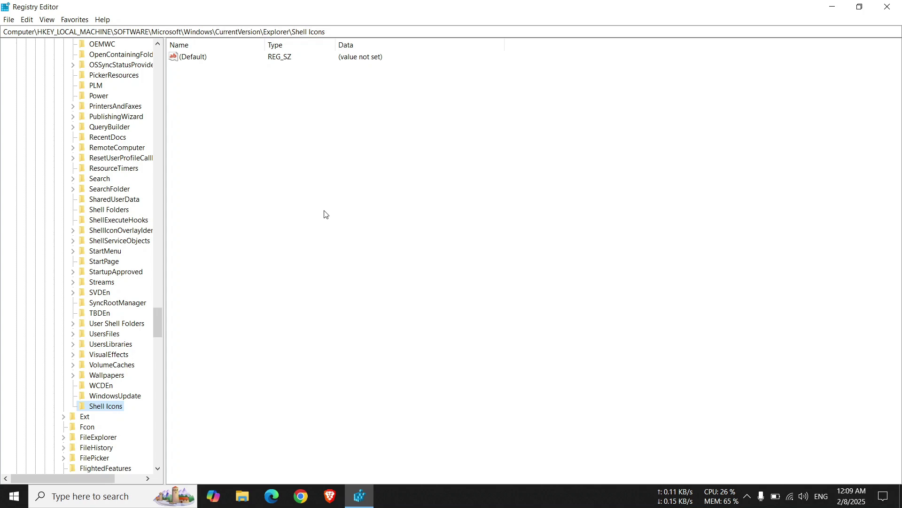
{"action": "key", "text": "Tab"}
Add a string value named '29' under Shell Icons, then close Registry Editor
{"action": "right_click", "coordinate": [262, 173]}
{"action": "mouse_move", "coordinate": [278, 181]}
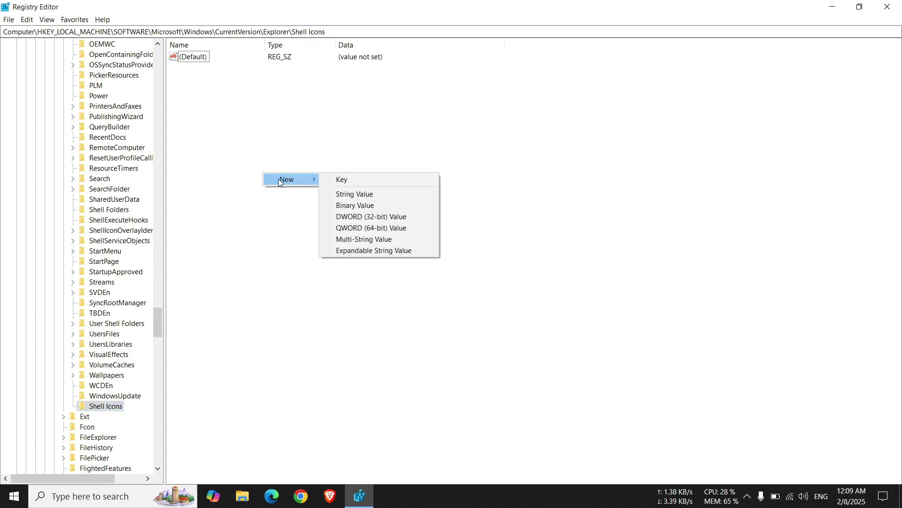
{"action": "left_click", "coordinate": [350, 194]}
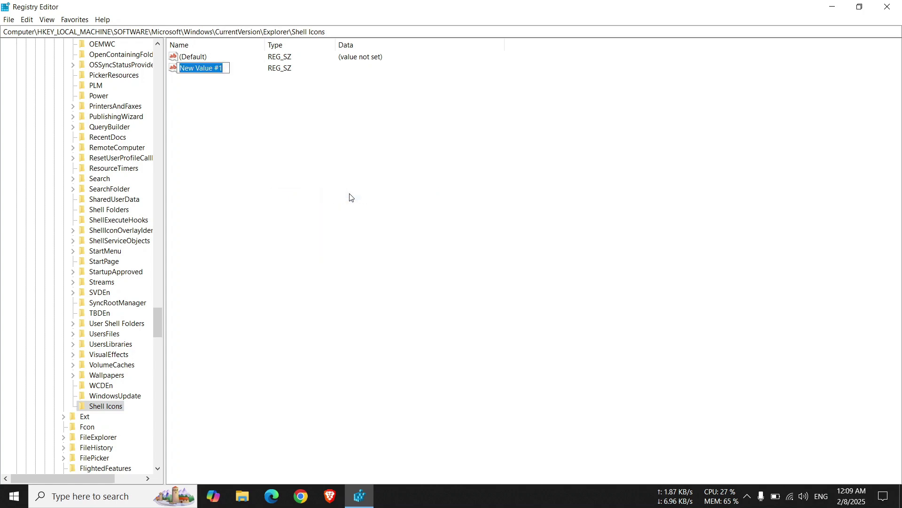
{"action": "type", "text": "2"}
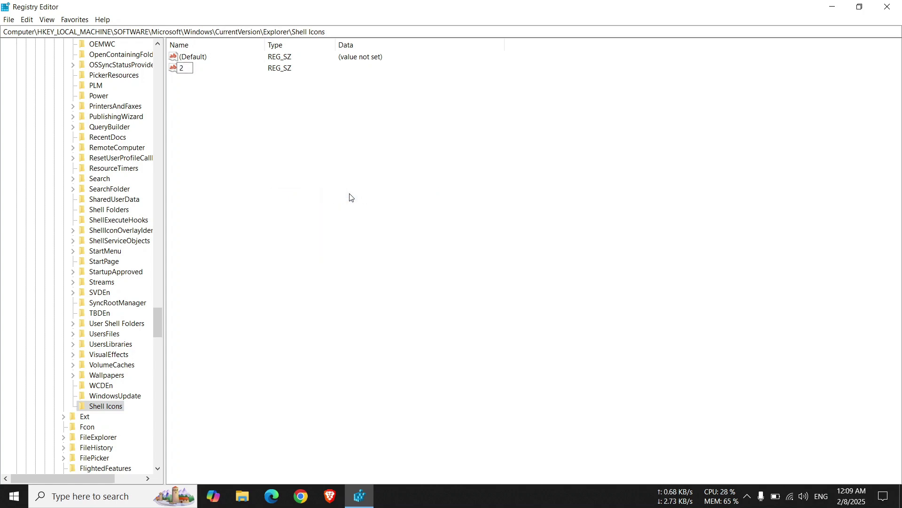
{"action": "type", "text": "9"}
{"action": "key", "text": "Return"}
{"action": "left_click", "coordinate": [400, 170]}
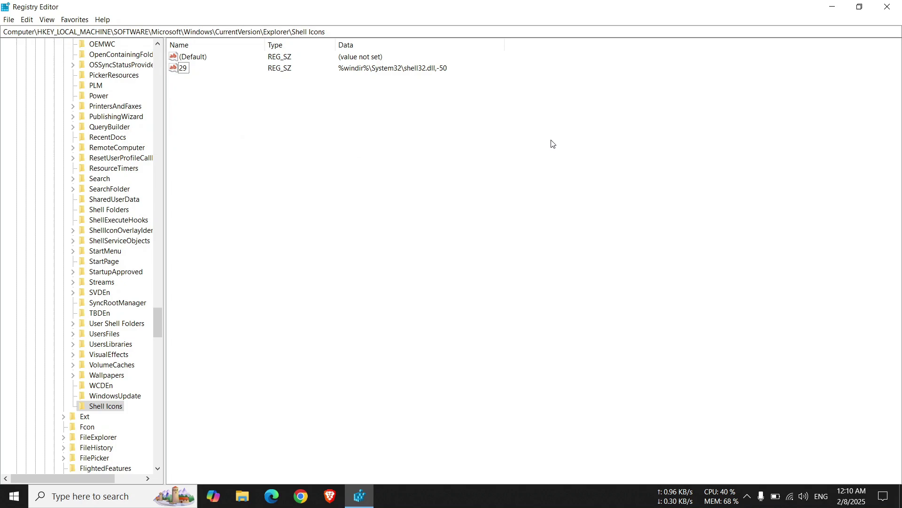
{"action": "left_click", "coordinate": [889, 7]}
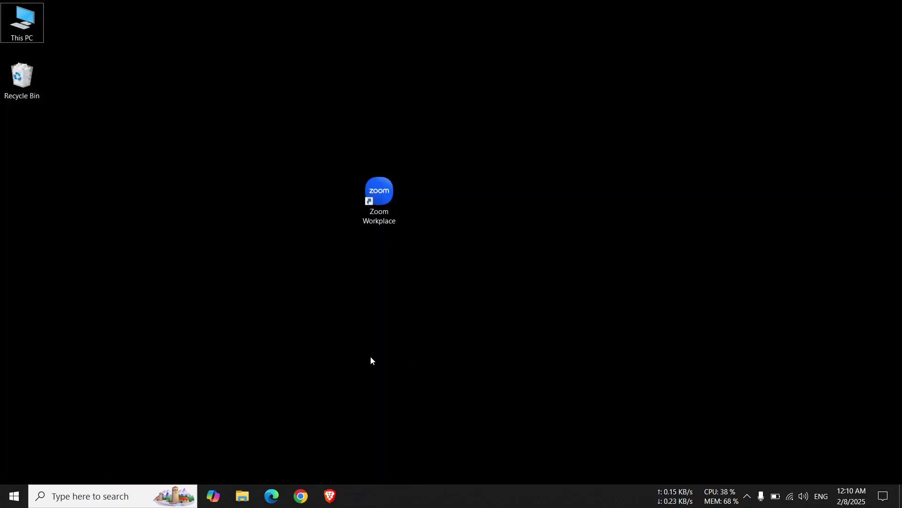
Search Windows for 'task' and launch Task Manager from the results
{"action": "left_click", "coordinate": [104, 492]}
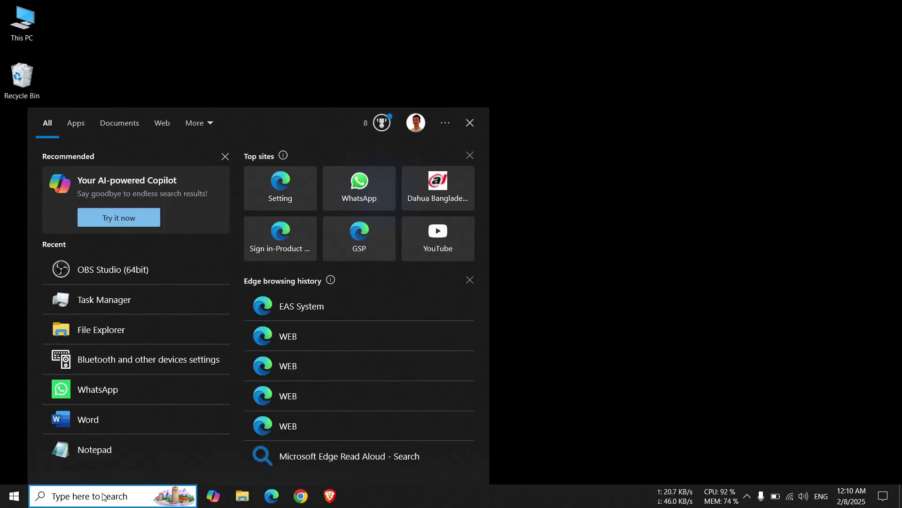
{"action": "type", "text": "task"}
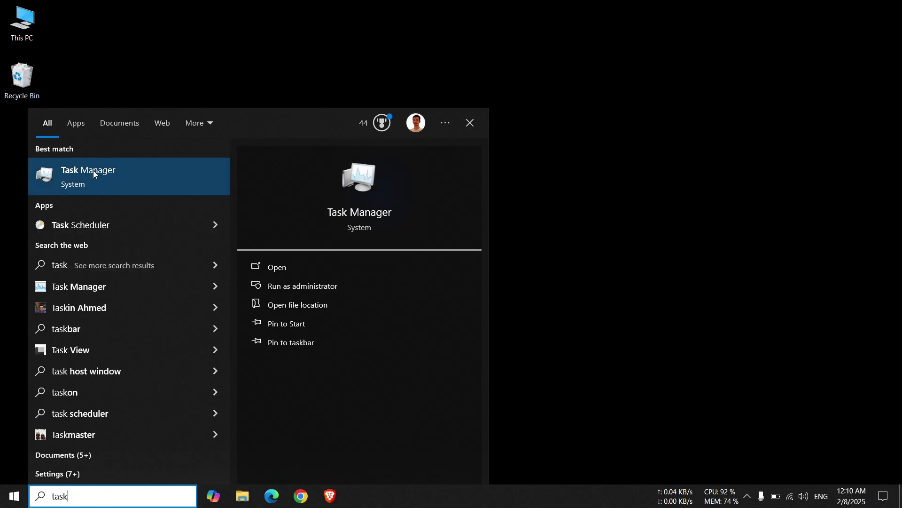
{"action": "left_click", "coordinate": [277, 268]}
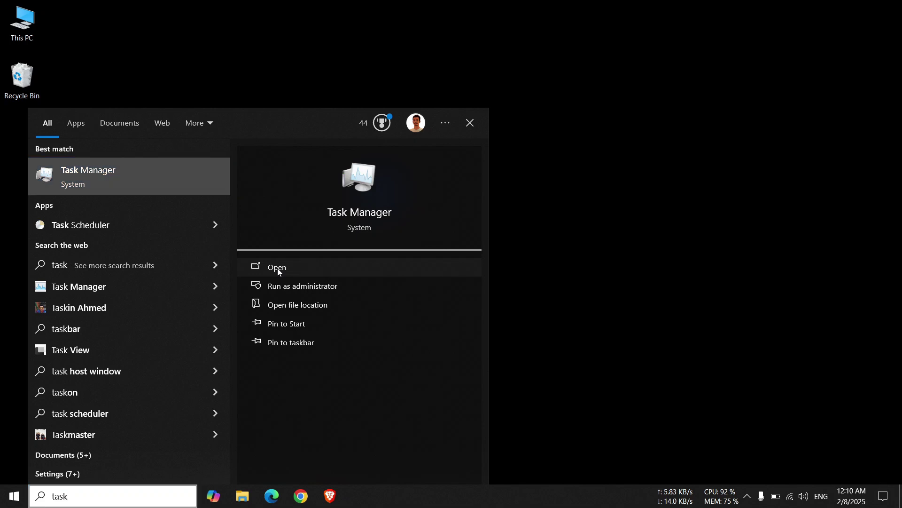
{"action": "left_click", "coordinate": [277, 268]}
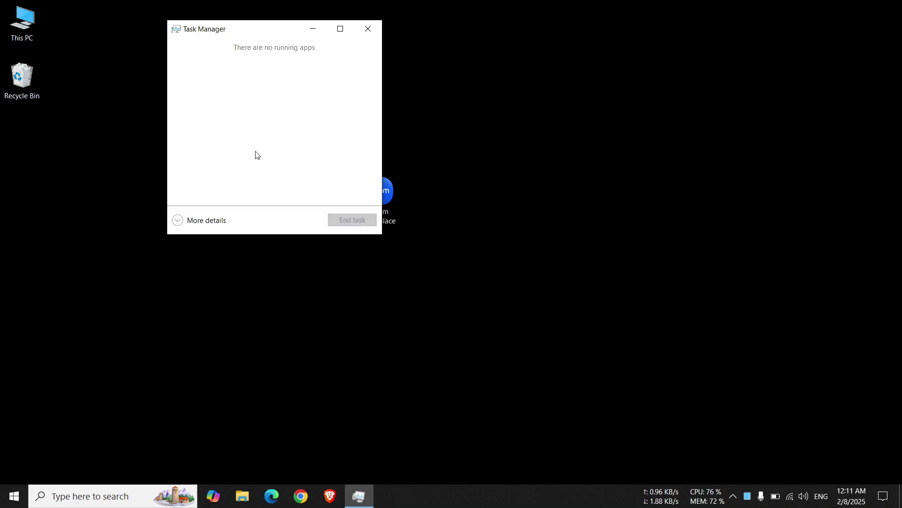
Expand Task Manager to full details and sort processes alphabetically by name
{"action": "left_click", "coordinate": [177, 221]}
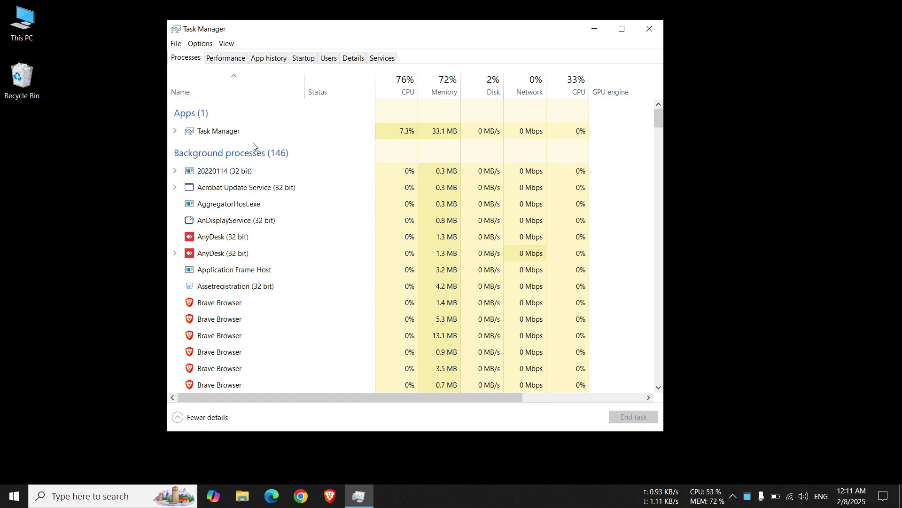
{"action": "left_click", "coordinate": [249, 96]}
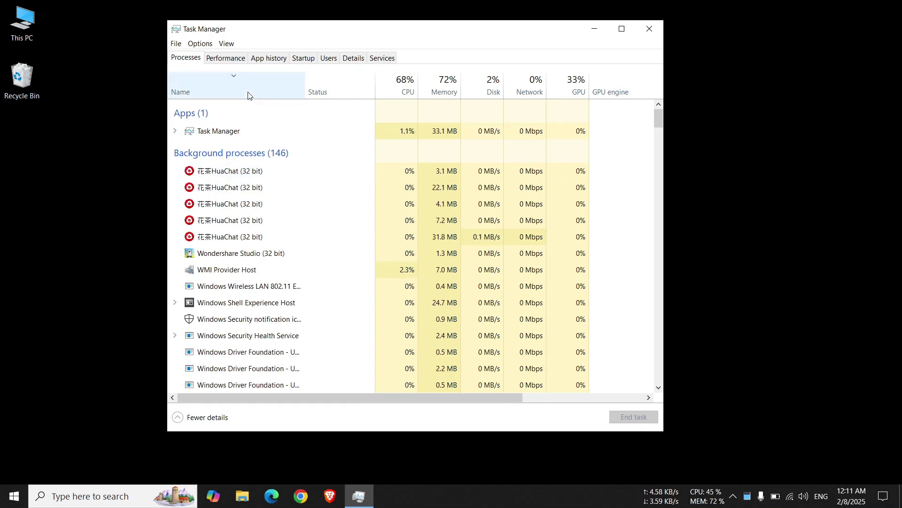
{"action": "left_click", "coordinate": [248, 96]}
{"action": "scroll", "coordinate": [306, 216], "scroll_direction": "down", "scroll_amount": 3}
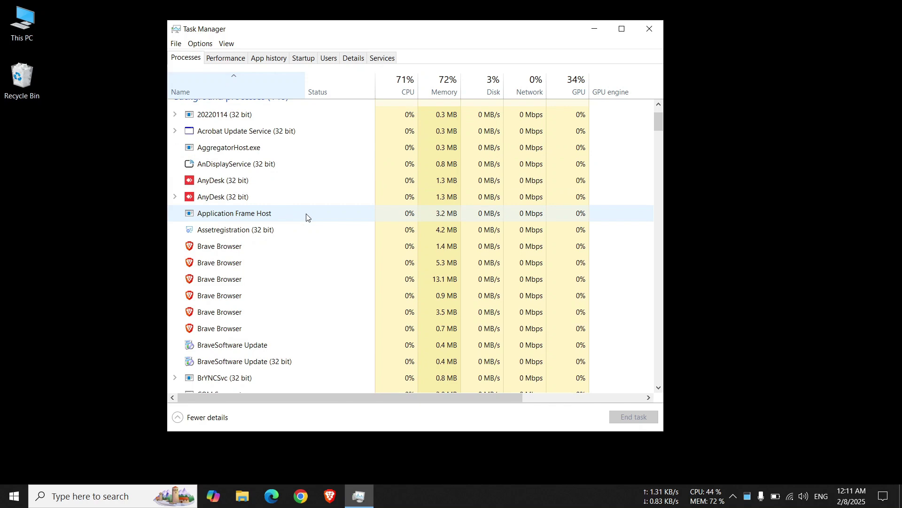
{"action": "scroll", "coordinate": [284, 258], "scroll_direction": "down", "scroll_amount": 3}
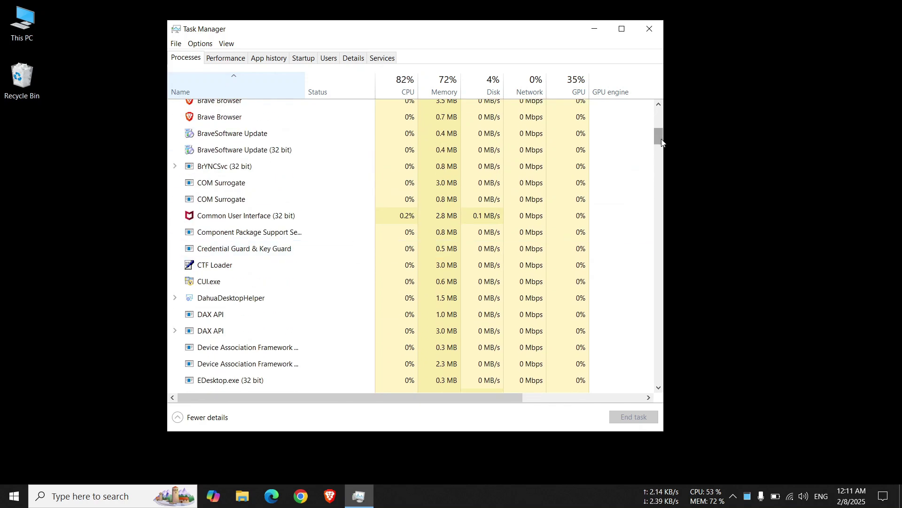
{"action": "left_click_drag", "start_coordinate": [659, 136], "coordinate": [689, 381]}
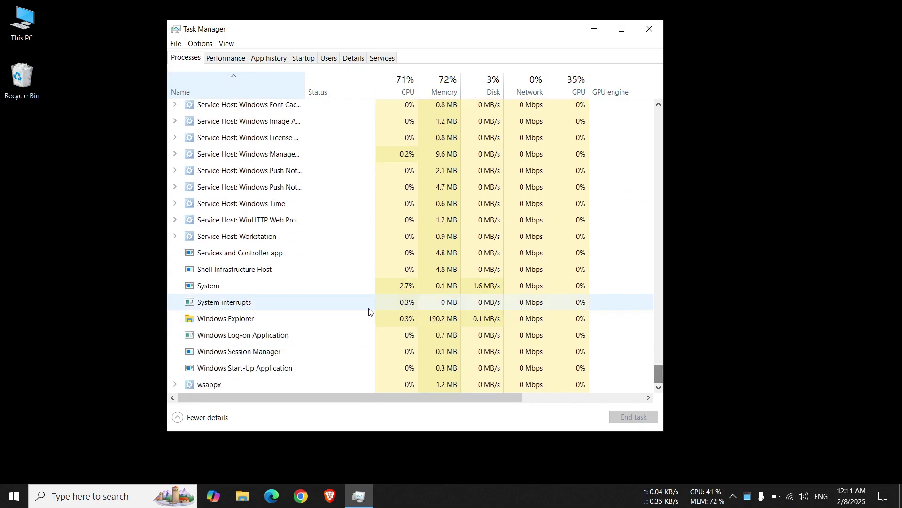
Restart the Windows Explorer process and minimize Task Manager
{"action": "left_click", "coordinate": [238, 323]}
{"action": "right_click", "coordinate": [236, 324]}
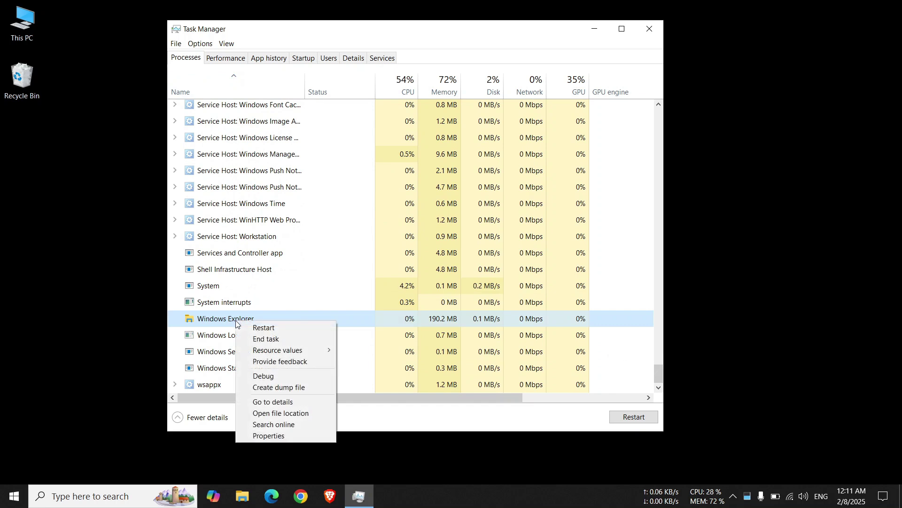
{"action": "left_click", "coordinate": [268, 327]}
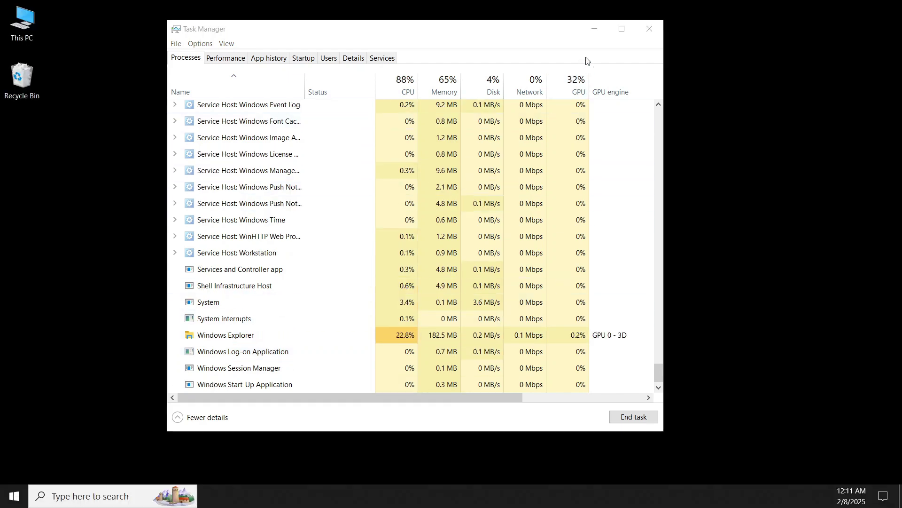
{"action": "left_click", "coordinate": [594, 29]}
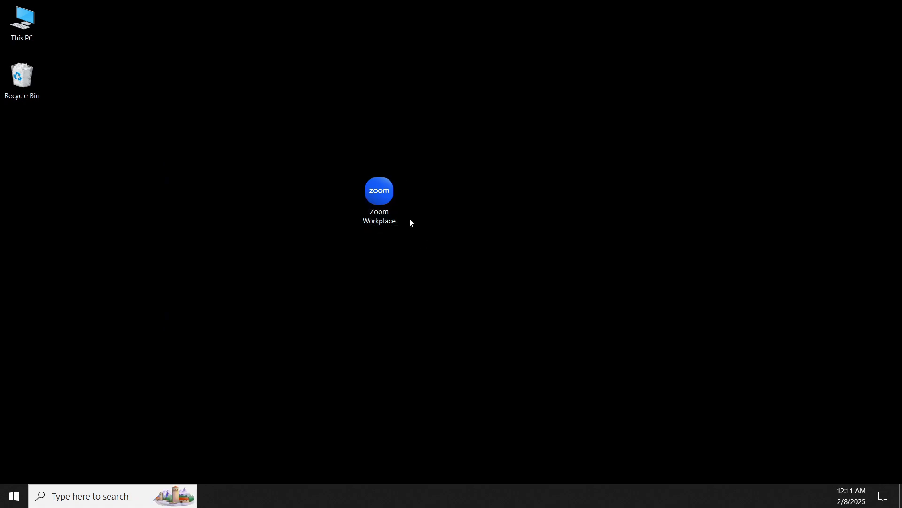
{"action": "left_click_drag", "start_coordinate": [437, 243], "coordinate": [322, 146]}
{"action": "left_click", "coordinate": [460, 260]}
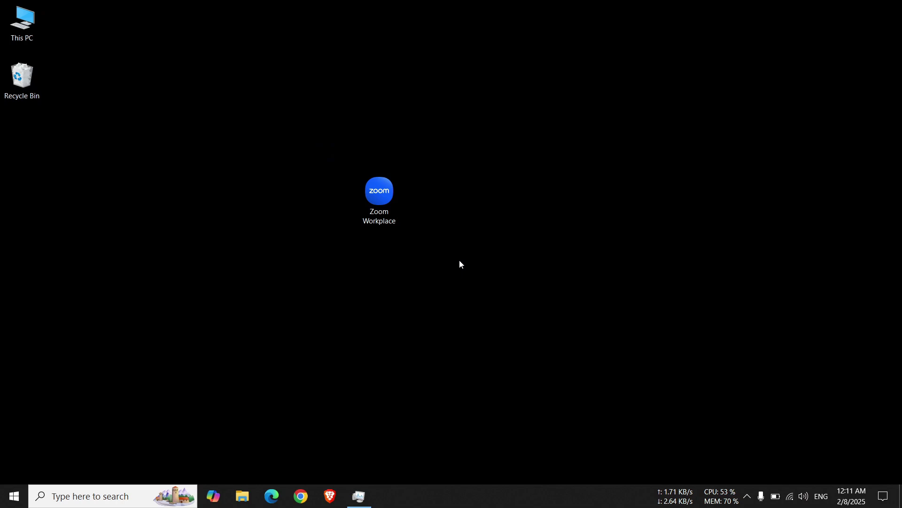